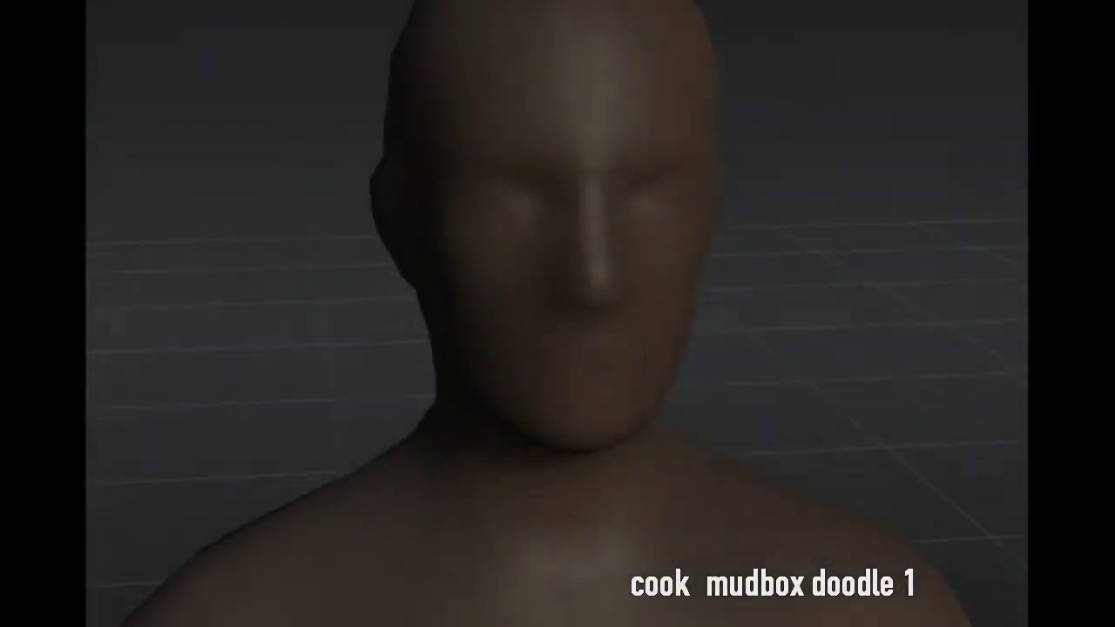
# Switch to flat faceted shading, smooth under the nose and between the brows, then view the left profile
pyautogui.click(340, 8)
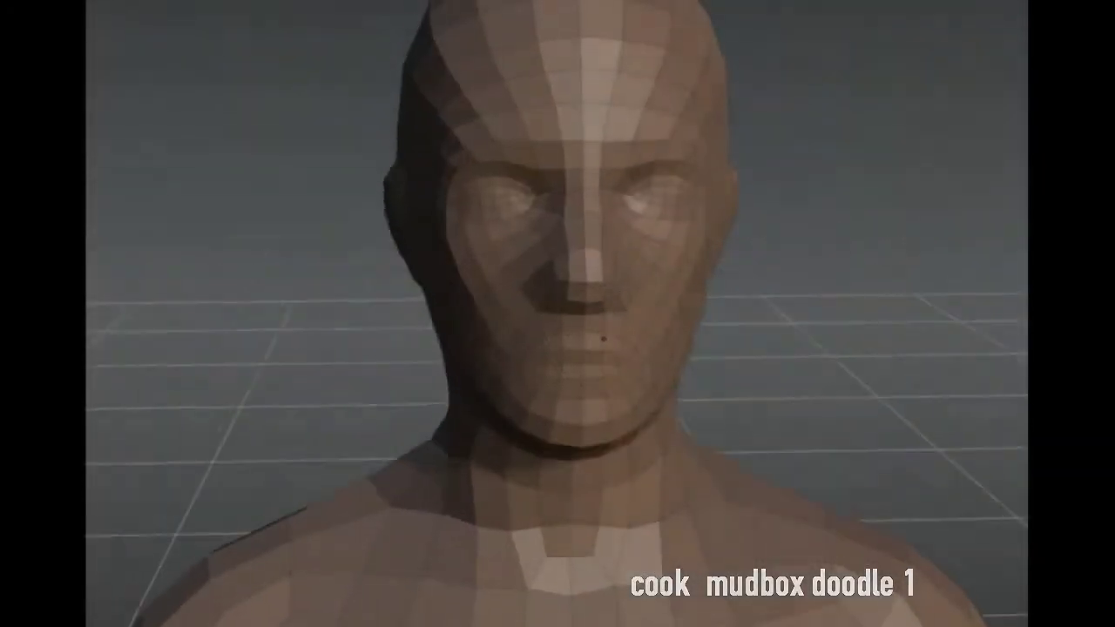
pyautogui.moveTo(598, 287); pyautogui.dragTo(577, 294)
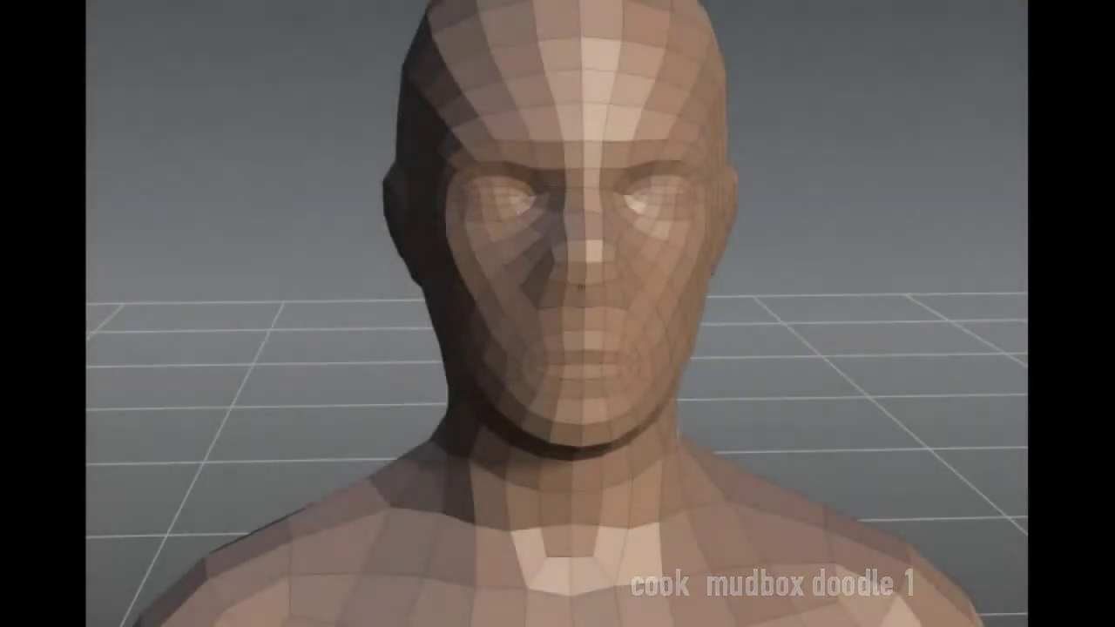
pyautogui.moveTo(549, 193)
pyautogui.mouseDown()
pyautogui.moveTo(554, 180)
pyautogui.moveTo(479, 170)
pyautogui.mouseUp()
pyautogui.moveTo(464, 128); pyautogui.dragTo(424, 200, button='middle')
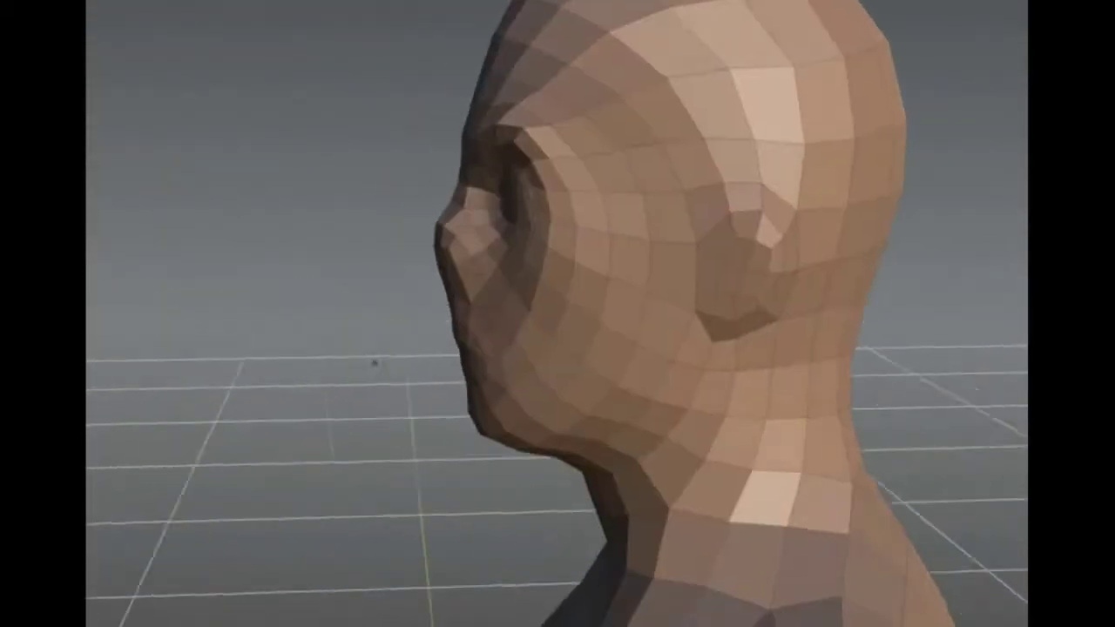
pyautogui.moveTo(463, 293)
pyautogui.mouseDown(button='middle')
pyautogui.moveTo(509, 255)
pyautogui.moveTo(575, 348)
pyautogui.mouseUp(button='middle')
# Sculpt the mouth, a fold in the right cheek and jaw, and a deeper right eye socket
pyautogui.moveTo(575, 357)
pyautogui.mouseDown()
pyautogui.moveTo(601, 383)
pyautogui.moveTo(581, 440)
pyautogui.mouseUp()
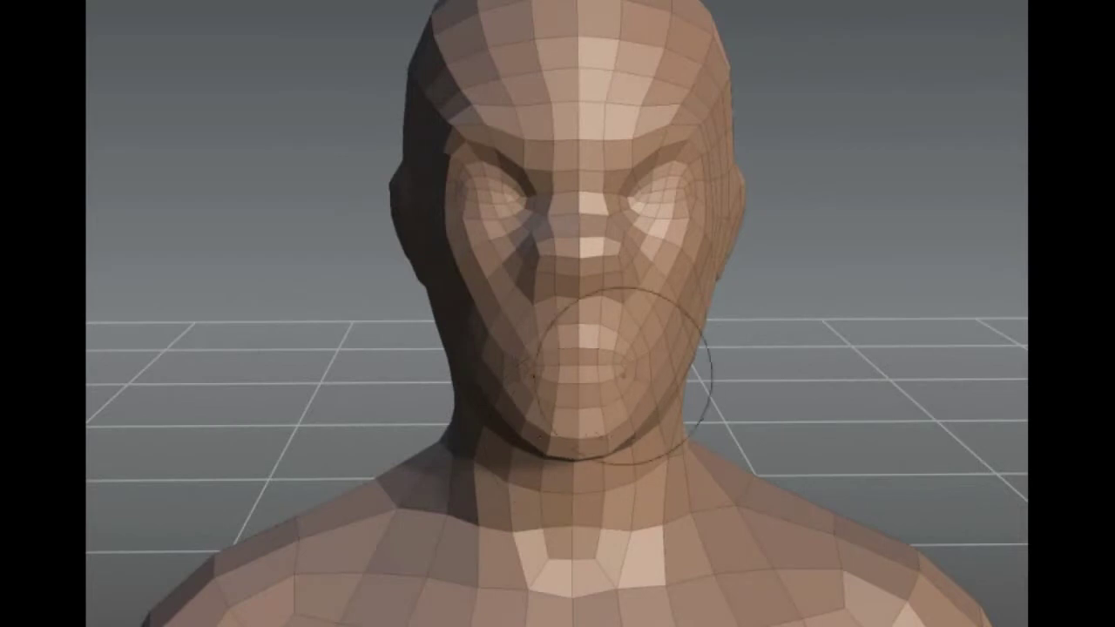
pyautogui.moveTo(610, 392); pyautogui.dragTo(659, 398, button='middle')
pyautogui.moveTo(660, 398); pyautogui.dragTo(697, 318)
pyautogui.moveTo(691, 236); pyautogui.dragTo(662, 253)
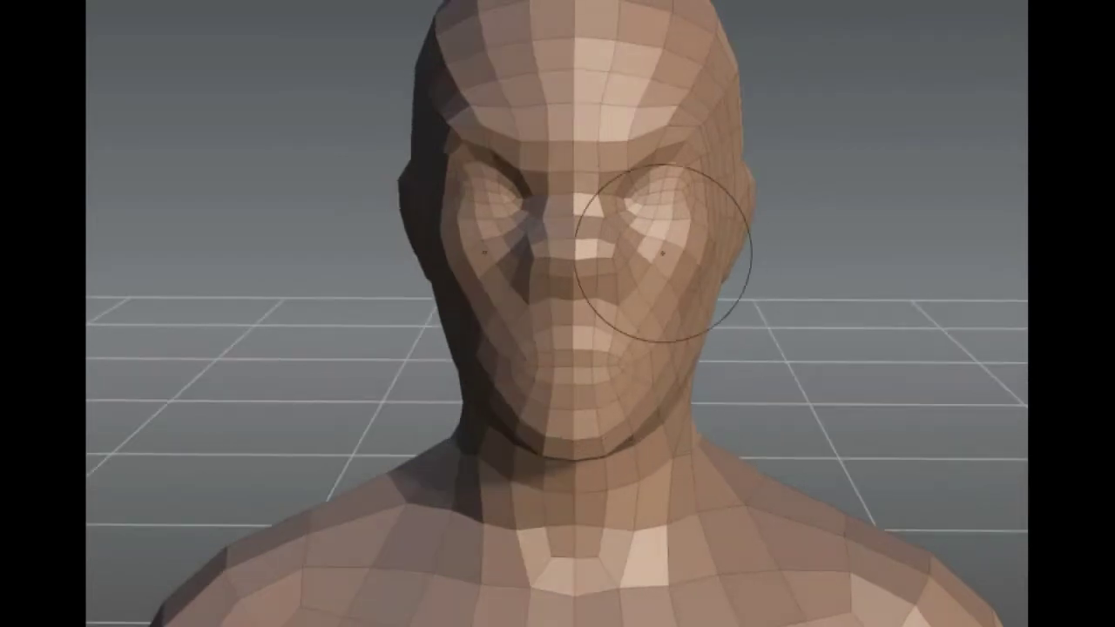
pyautogui.moveTo(667, 186); pyautogui.dragTo(680, 180)
pyautogui.moveTo(660, 218)
pyautogui.mouseDown()
pyautogui.moveTo(697, 212)
pyautogui.moveTo(677, 207)
pyautogui.mouseUp()
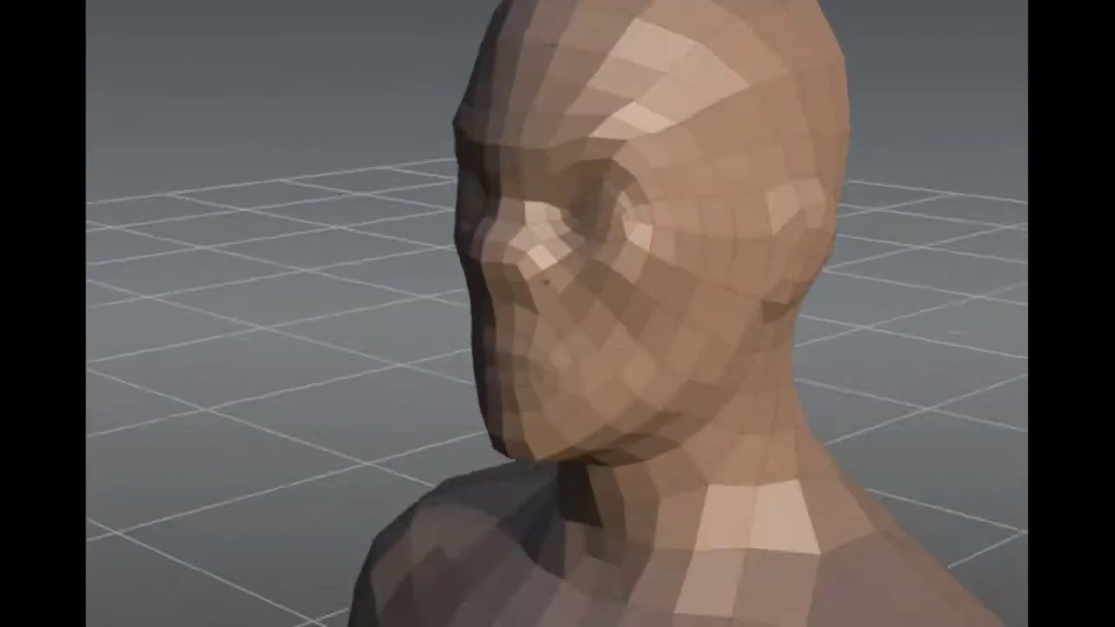
# From a closer side view, deepen the eye socket and carve the cheek folds on both sides
pyautogui.moveTo(680, 209); pyautogui.dragTo(523, 336, button='middle')
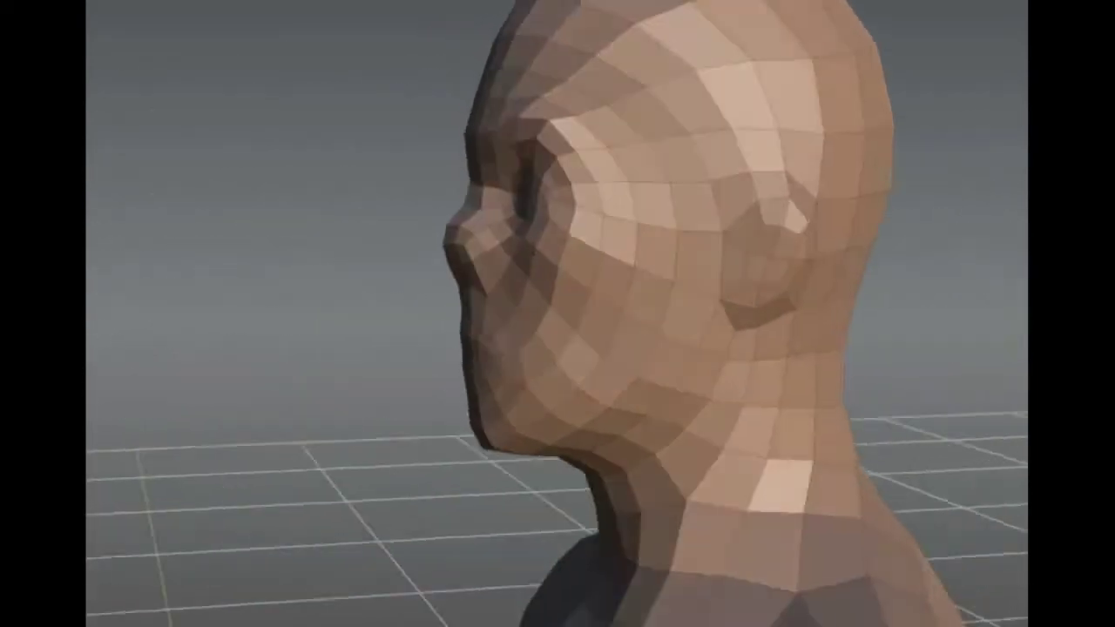
pyautogui.scroll(4, 523, 336)
pyautogui.scroll(3, 586, 462)
pyautogui.moveTo(585, 457); pyautogui.dragTo(723, 262, button='middle')
pyautogui.moveTo(723, 262); pyautogui.dragTo(739, 309)
pyautogui.moveTo(739, 309); pyautogui.dragTo(842, 368, button='middle')
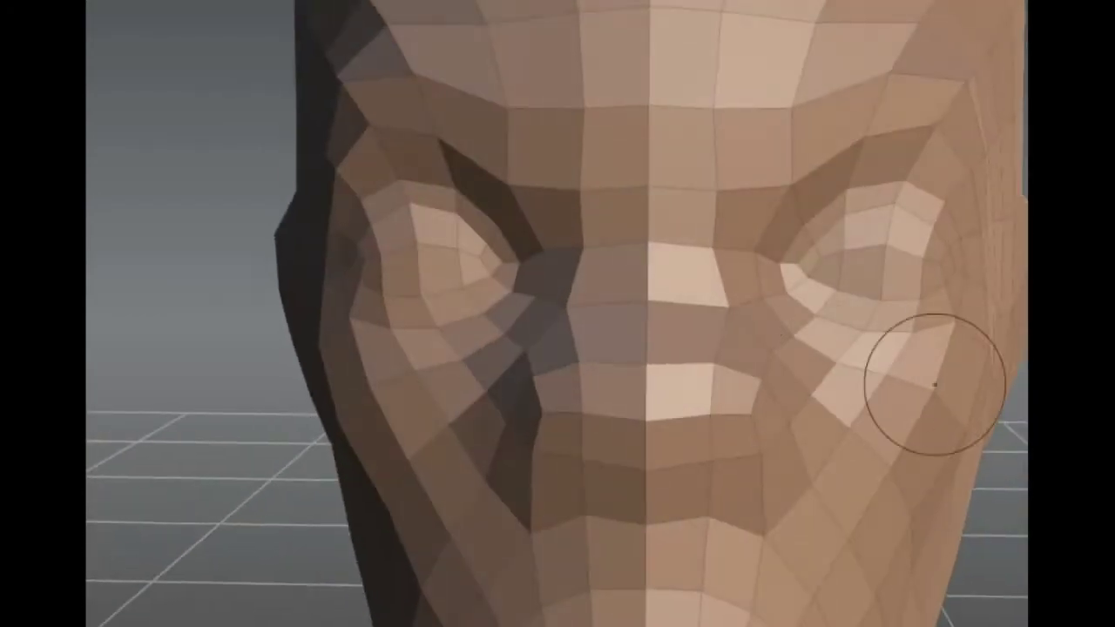
pyautogui.moveTo(933, 386); pyautogui.dragTo(945, 360)
pyautogui.moveTo(946, 360); pyautogui.dragTo(679, 413, button='middle')
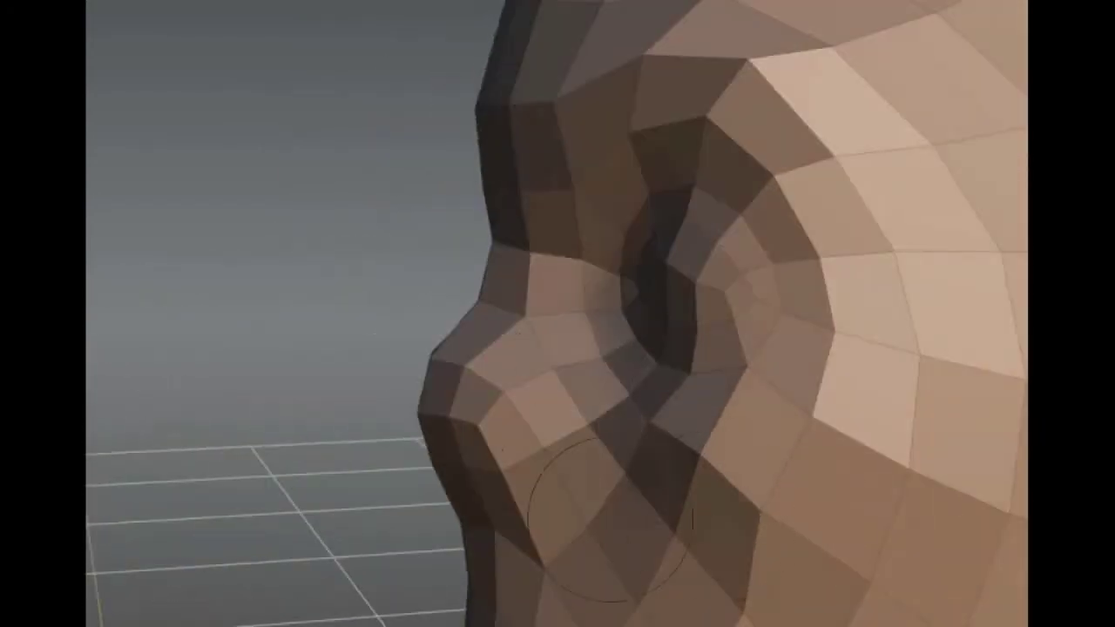
# Check the mirrored brows and cheek folds from front, side, three-quarter and left profile views
pyautogui.moveTo(572, 470); pyautogui.dragTo(757, 494, button='middle')
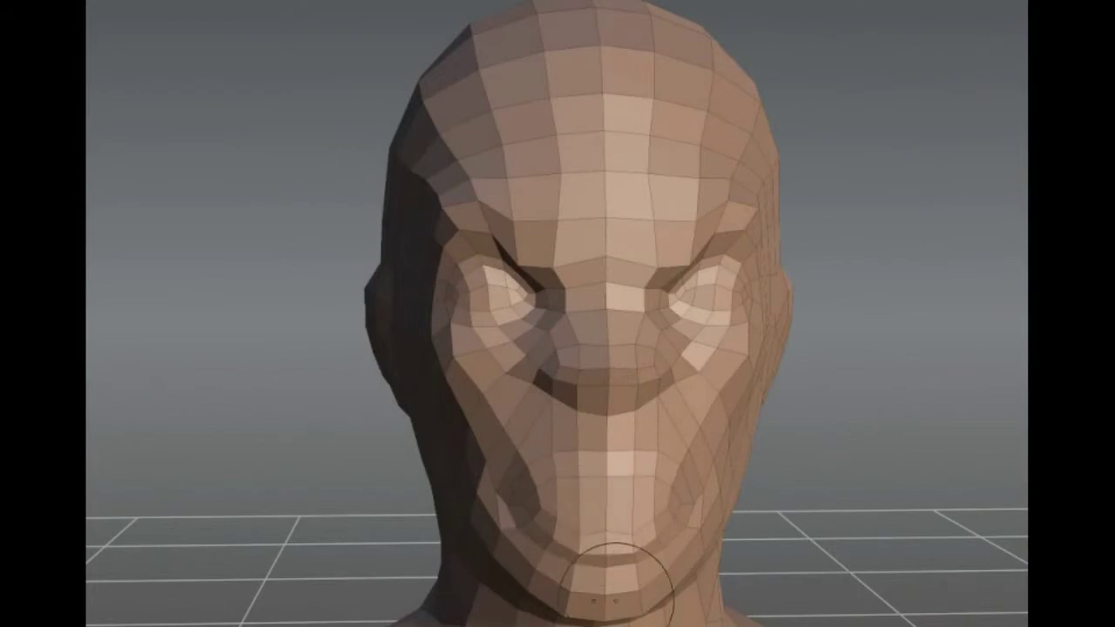
pyautogui.moveTo(615, 557); pyautogui.dragTo(643, 580, button='middle')
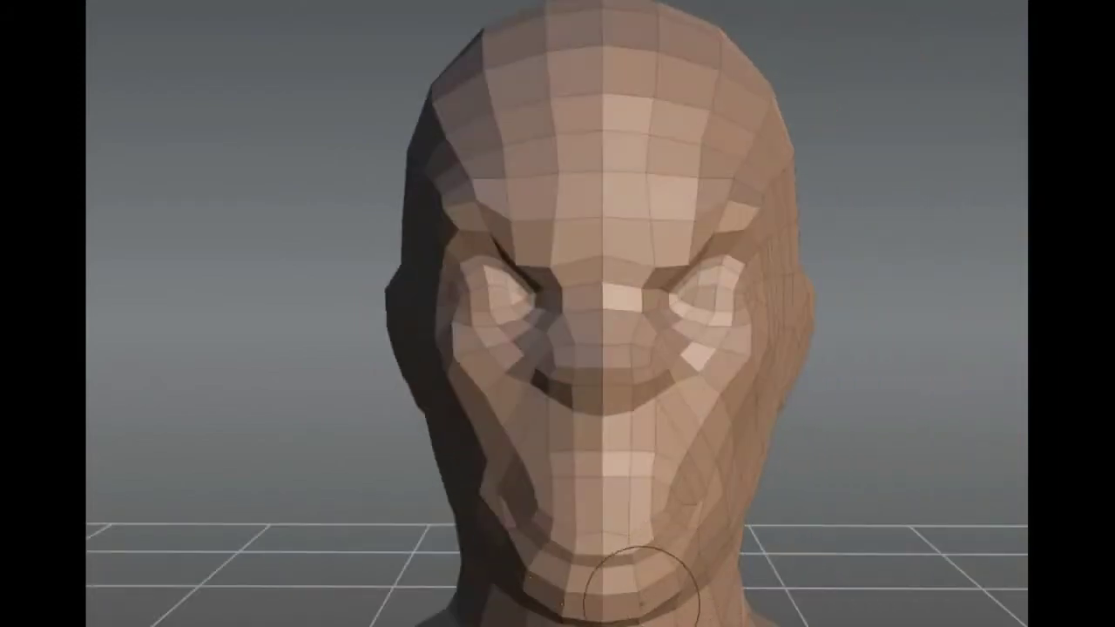
pyautogui.moveTo(707, 473)
pyautogui.mouseDown(button='middle')
pyautogui.moveTo(701, 525)
pyautogui.moveTo(737, 462)
pyautogui.moveTo(782, 467)
pyautogui.mouseUp(button='middle')
pyautogui.moveTo(869, 397); pyautogui.dragTo(758, 349, button='middle')
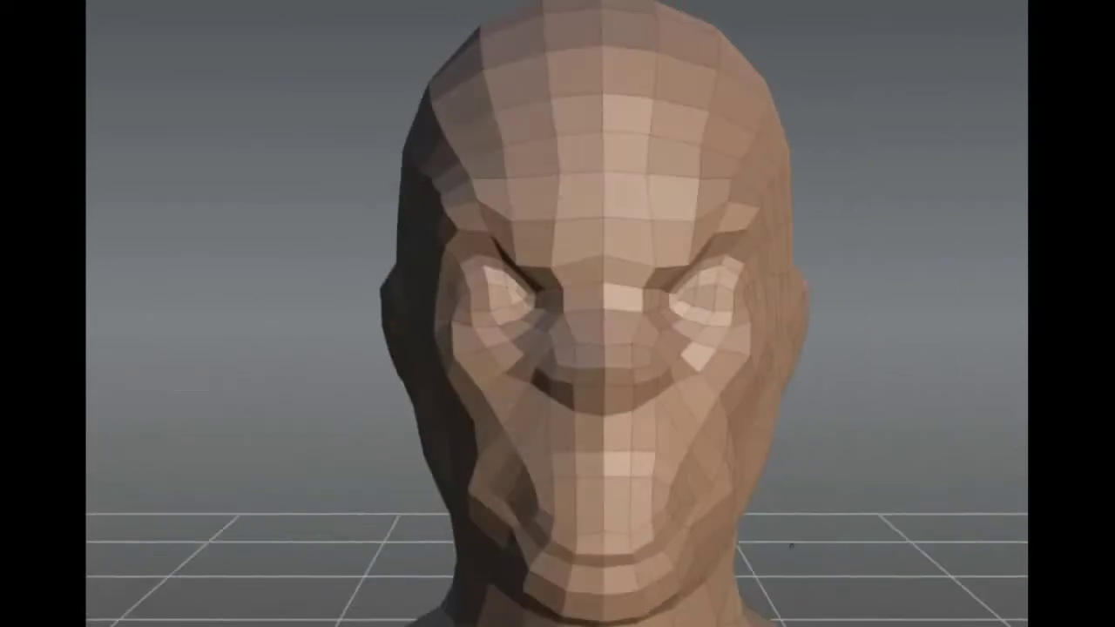
pyautogui.scroll(-2, 737, 261)
pyautogui.moveTo(737, 262)
pyautogui.mouseDown(button='middle')
pyautogui.moveTo(823, 310)
pyautogui.moveTo(775, 283)
pyautogui.mouseUp(button='middle')
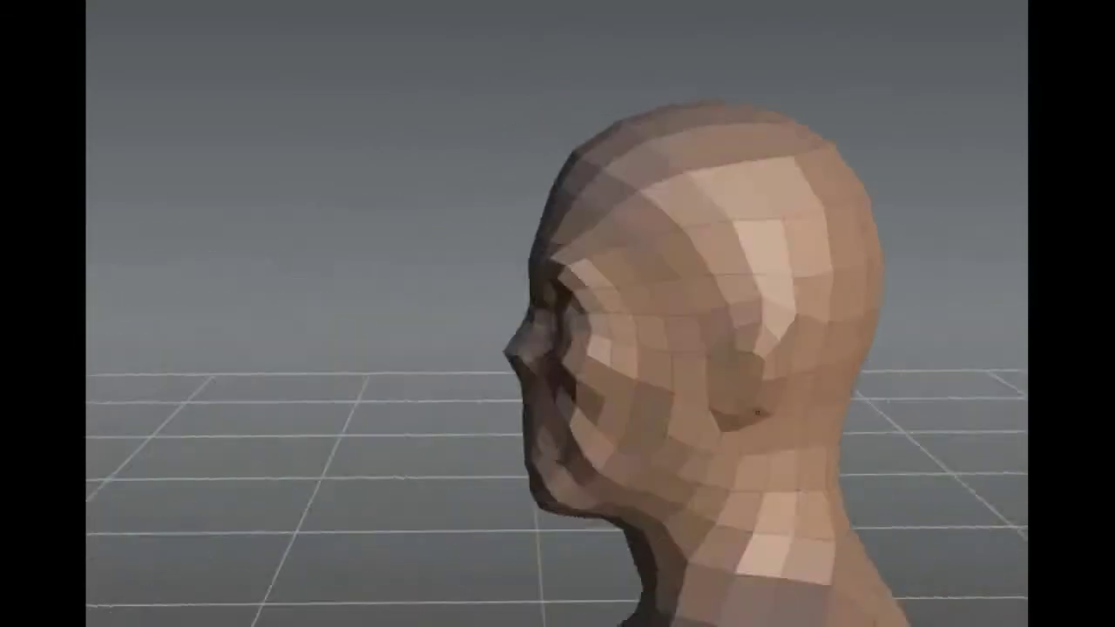
# Pull both ears up into pointed tips and raise the top of the skull
pyautogui.moveTo(729, 347)
pyautogui.mouseDown(button='middle')
pyautogui.moveTo(827, 304)
pyautogui.moveTo(361, 386)
pyautogui.mouseUp(button='middle')
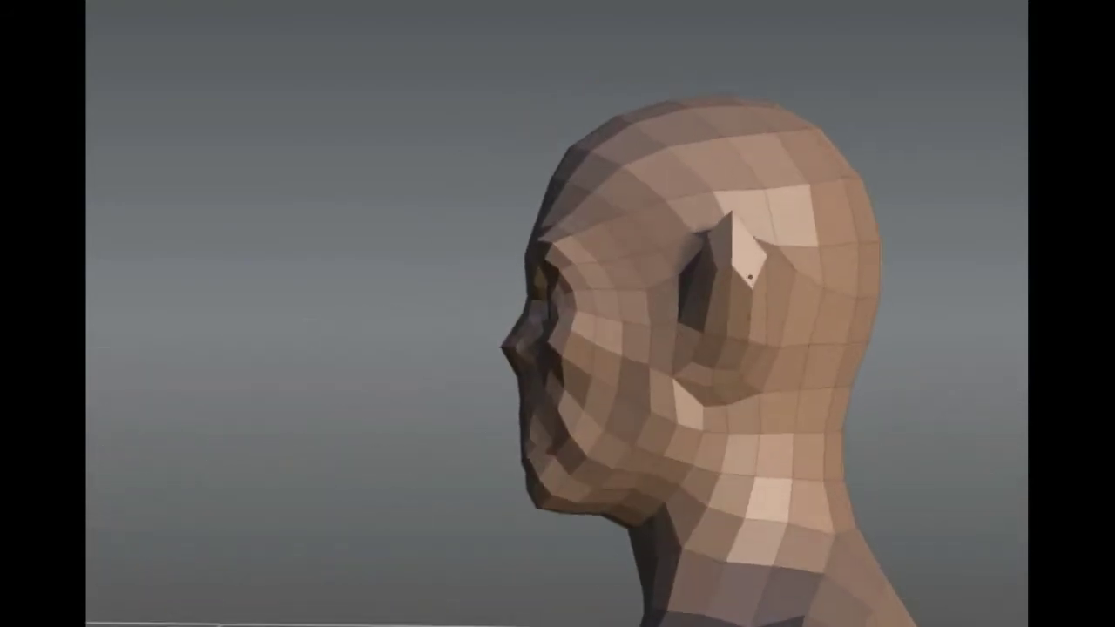
pyautogui.moveTo(772, 203); pyautogui.dragTo(767, 183)
pyautogui.moveTo(610, 209); pyautogui.dragTo(734, 194, button='middle')
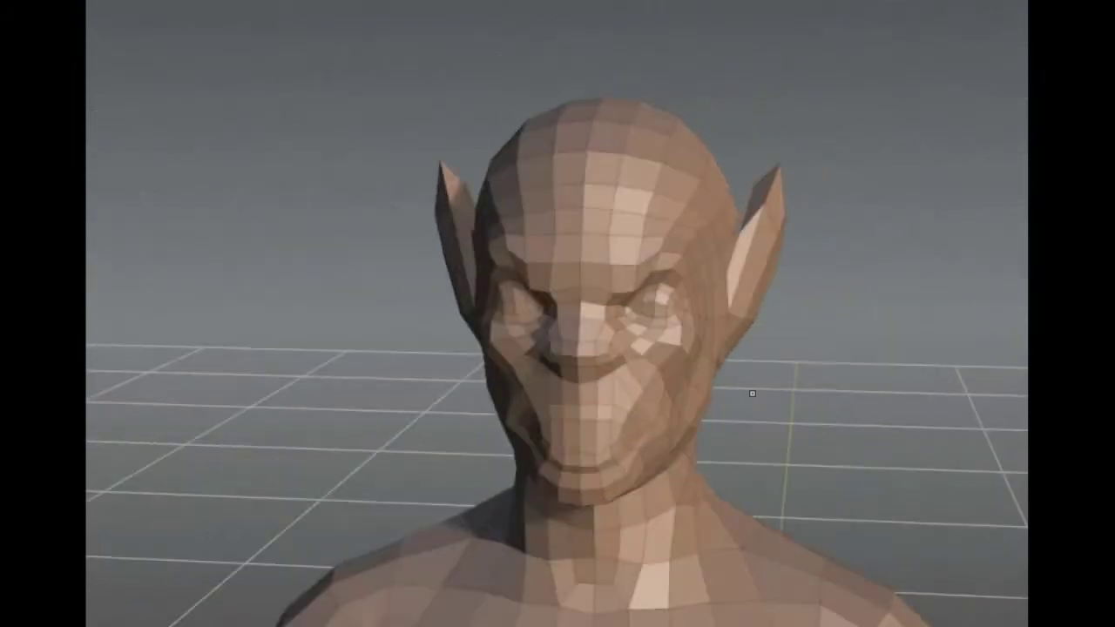
pyautogui.moveTo(761, 195); pyautogui.dragTo(763, 182)
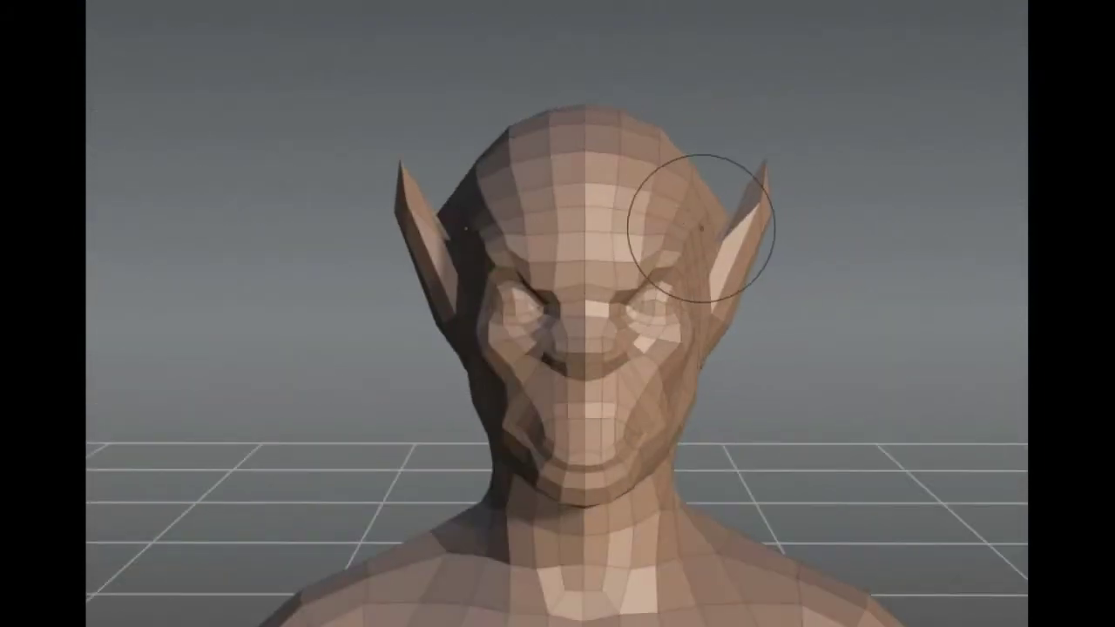
pyautogui.moveTo(599, 139); pyautogui.dragTo(591, 97)
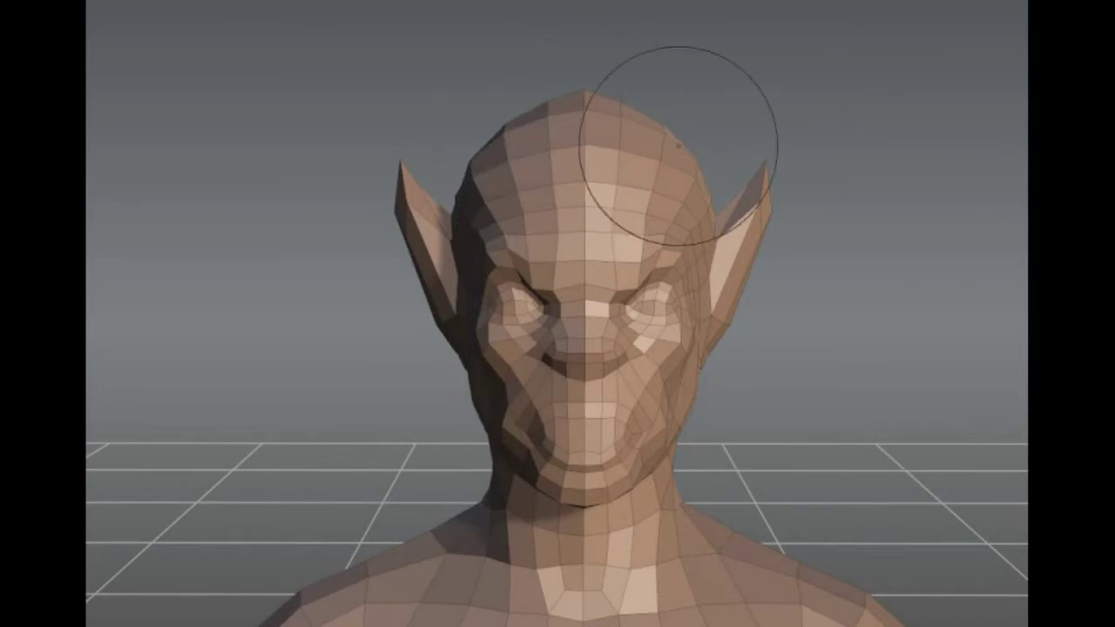
# Make the ears larger and spikier and sculpt the back of the head
pyautogui.moveTo(593, 485); pyautogui.dragTo(584, 504)
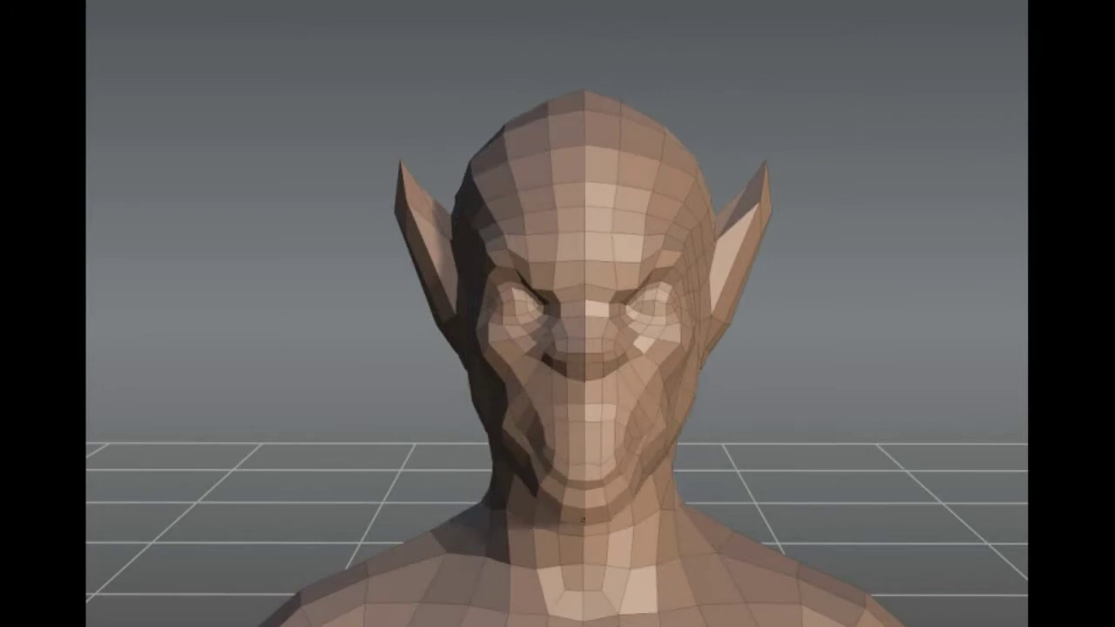
pyautogui.moveTo(570, 523)
pyautogui.mouseDown(button='middle')
pyautogui.moveTo(659, 458)
pyautogui.moveTo(797, 112)
pyautogui.moveTo(846, 160)
pyautogui.mouseUp(button='middle')
pyautogui.moveTo(845, 160)
pyautogui.mouseDown()
pyautogui.moveTo(883, 217)
pyautogui.moveTo(910, 230)
pyautogui.mouseUp()
pyautogui.moveTo(884, 336); pyautogui.dragTo(526, 242, button='middle')
pyautogui.moveTo(526, 242)
pyautogui.mouseDown()
pyautogui.moveTo(498, 398)
pyautogui.moveTo(444, 212)
pyautogui.mouseUp()
pyautogui.moveTo(443, 212)
pyautogui.mouseDown(button='middle')
pyautogui.moveTo(784, 244)
pyautogui.moveTo(355, 333)
pyautogui.moveTo(460, 219)
pyautogui.mouseUp(button='middle')
# Push in the left side of the forehead for an angry furrowed brow
pyautogui.moveTo(535, 323)
pyautogui.mouseDown(button='middle')
pyautogui.moveTo(421, 317)
pyautogui.moveTo(460, 294)
pyautogui.mouseUp(button='middle')
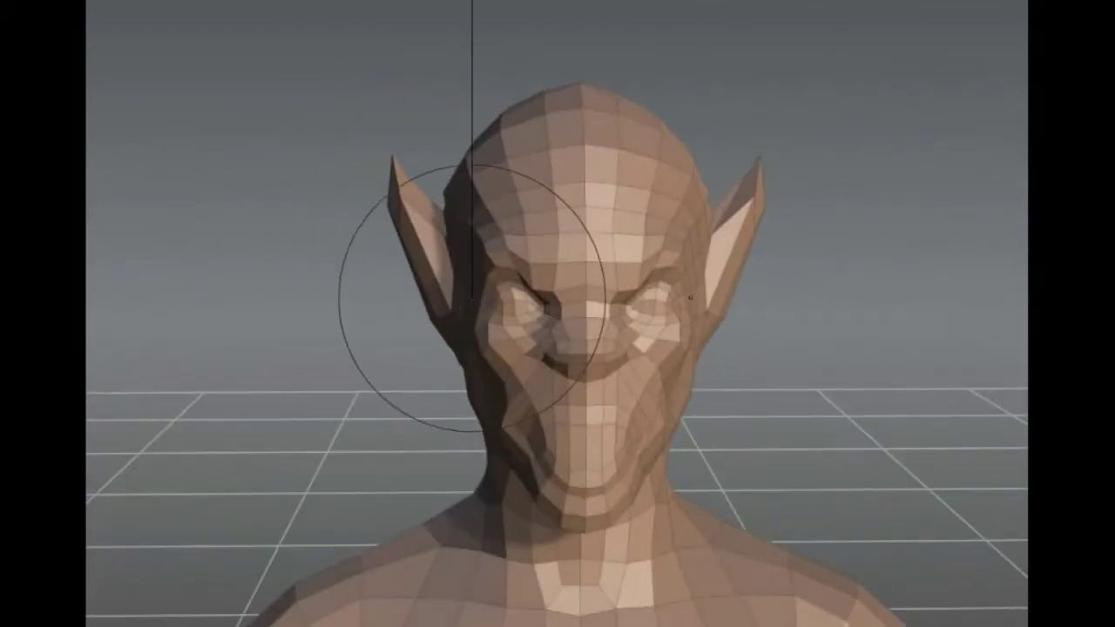
pyautogui.moveTo(436, 204)
pyautogui.mouseDown()
pyautogui.moveTo(473, 198)
pyautogui.moveTo(495, 263)
pyautogui.mouseUp()
pyautogui.moveTo(495, 263); pyautogui.dragTo(522, 360, button='middle')
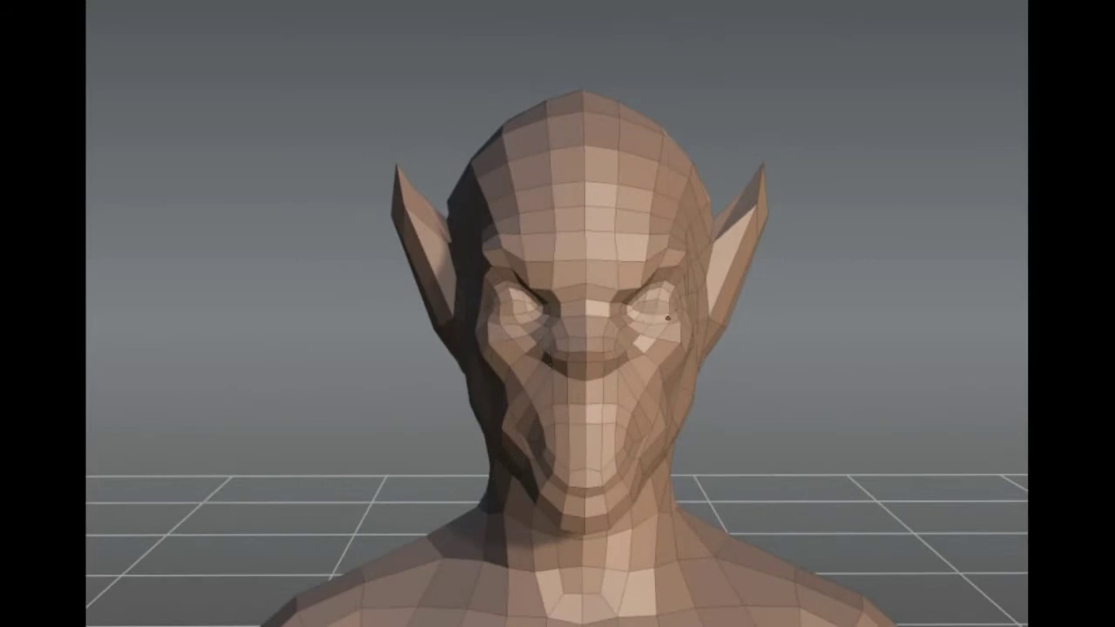
pyautogui.scroll(5, 667, 326)
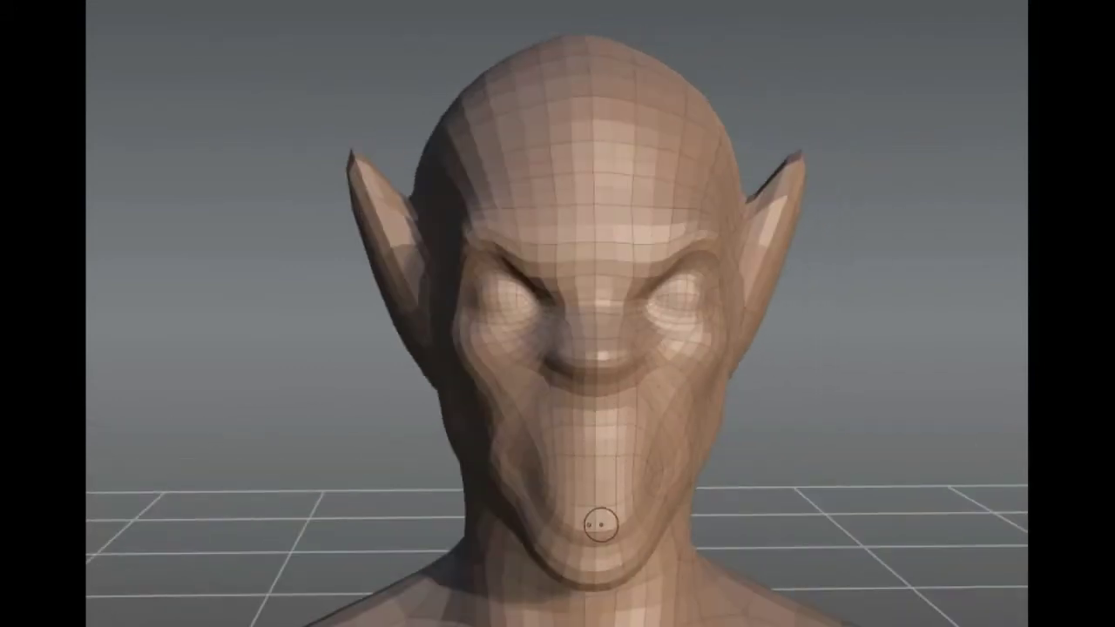
# Enlarge the brush over the lower face and smooth the chin, checking the mouth
pyautogui.moveTo(596, 533); pyautogui.dragTo(610, 533)
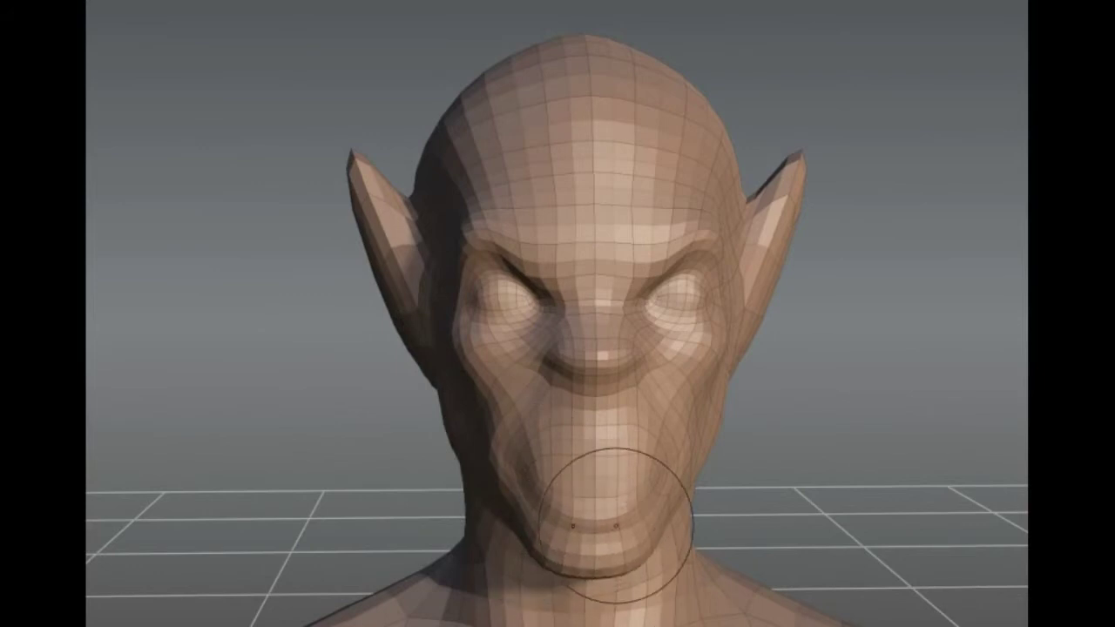
pyautogui.keyDown('alt'); pyautogui.moveTo(598, 474); pyautogui.dragTo(595, 528); pyautogui.keyUp('alt')
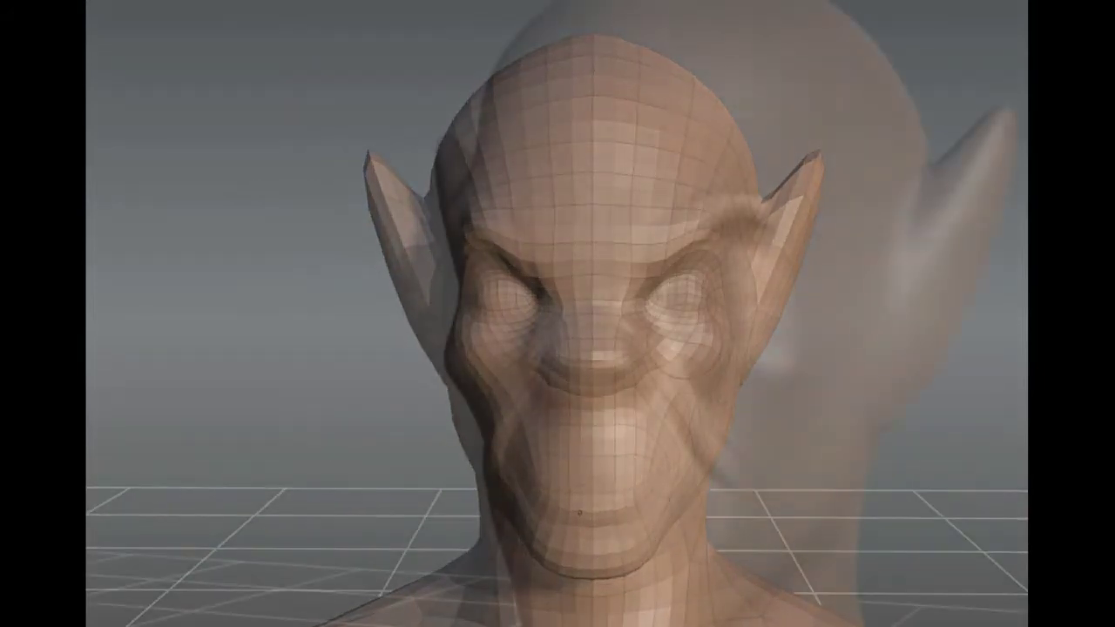
# Sculpt the lips into an open snarl and carve a deeper crease along the lower lip
pyautogui.moveTo(712, 466)
pyautogui.keyDown('alt'); pyautogui.mouseDown()
pyautogui.moveTo(523, 502)
pyautogui.moveTo(654, 490)
pyautogui.mouseUp(); pyautogui.keyUp('alt')
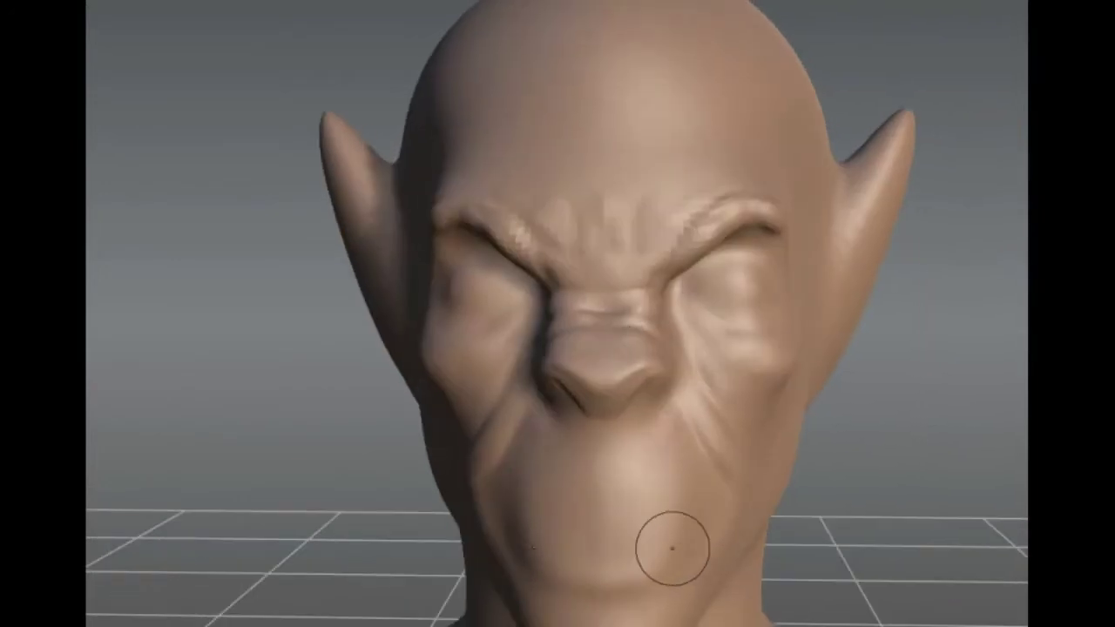
pyautogui.moveTo(645, 580)
pyautogui.keyDown('alt'); pyautogui.mouseDown()
pyautogui.moveTo(537, 511)
pyautogui.moveTo(649, 527)
pyautogui.mouseUp(); pyautogui.keyUp('alt')
pyautogui.moveTo(566, 549)
pyautogui.mouseDown()
pyautogui.moveTo(612, 547)
pyautogui.moveTo(662, 576)
pyautogui.moveTo(663, 554)
pyautogui.mouseUp()
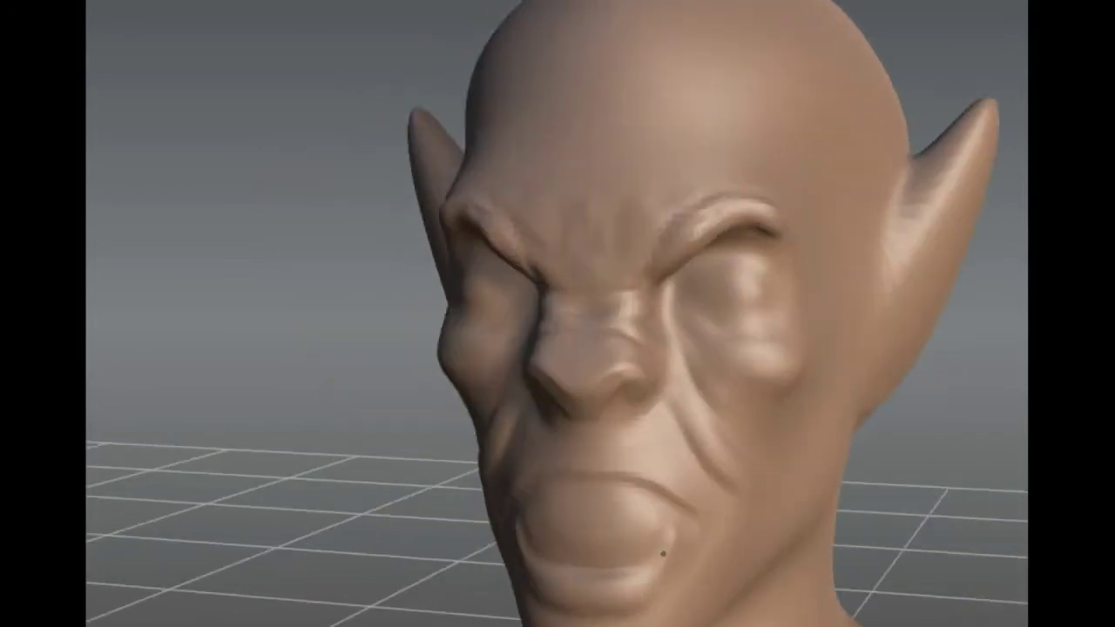
pyautogui.moveTo(598, 599)
pyautogui.keyDown('alt'); pyautogui.mouseDown()
pyautogui.moveTo(635, 577)
pyautogui.moveTo(555, 432)
pyautogui.mouseUp(); pyautogui.keyUp('alt')
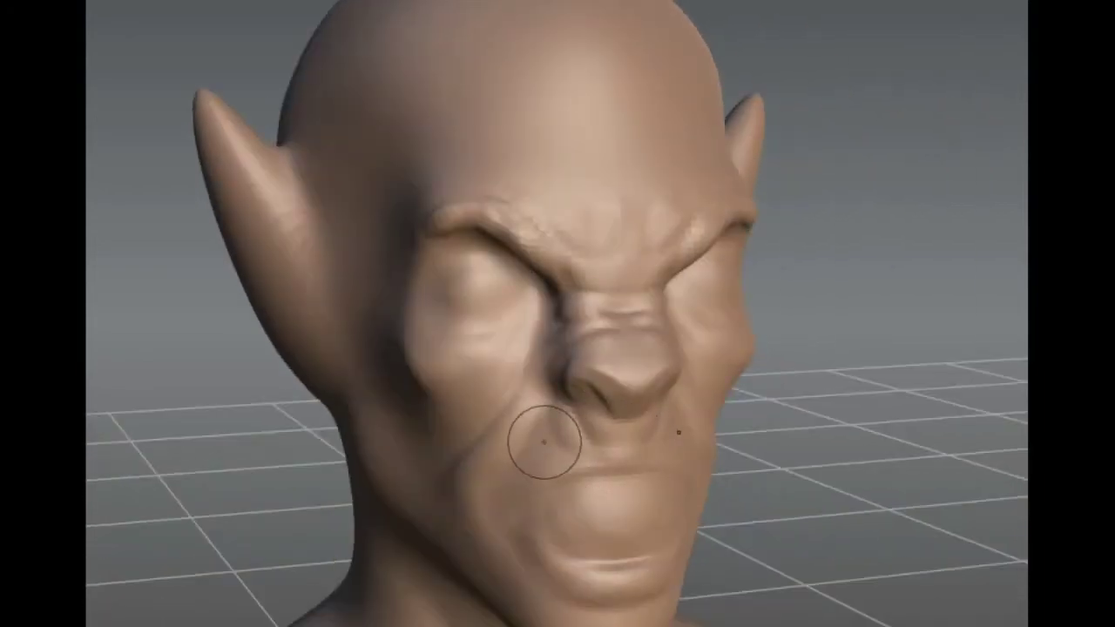
pyautogui.keyDown('alt'); pyautogui.moveTo(535, 601); pyautogui.dragTo(540, 588); pyautogui.keyUp('alt')
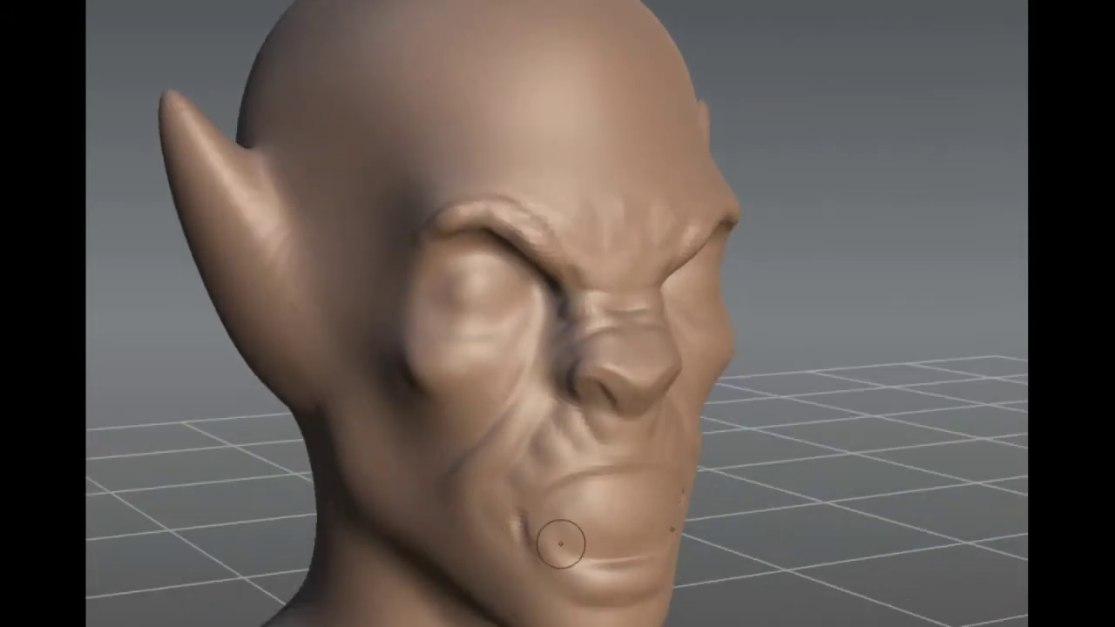
pyautogui.keyDown('alt'); pyautogui.moveTo(561, 544); pyautogui.dragTo(547, 519); pyautogui.keyUp('alt')
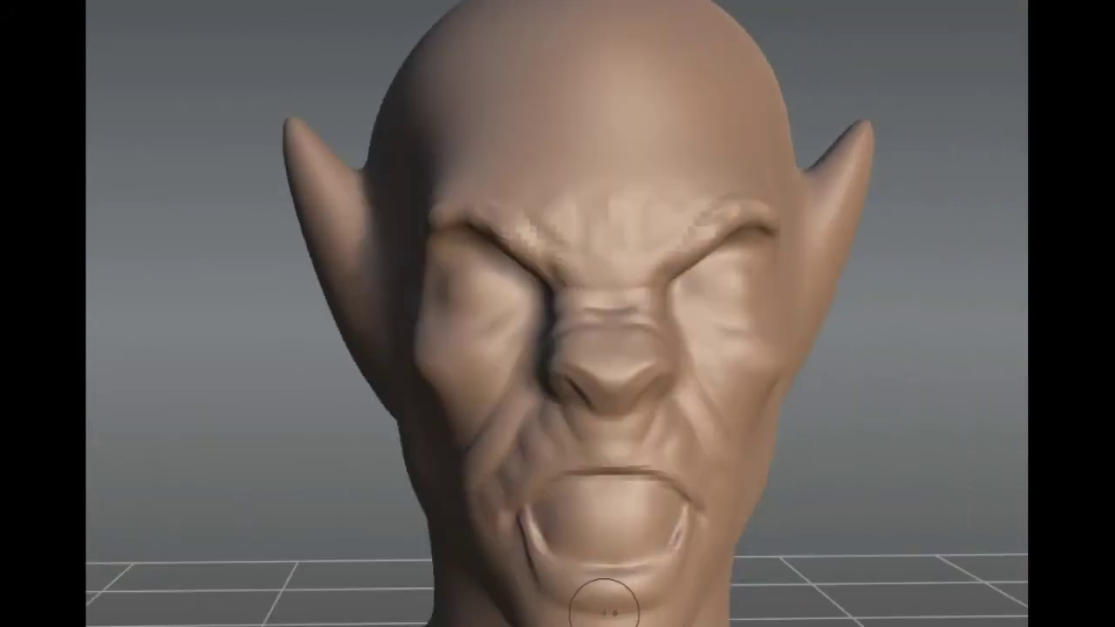
pyautogui.moveTo(532, 582); pyautogui.dragTo(676, 585)
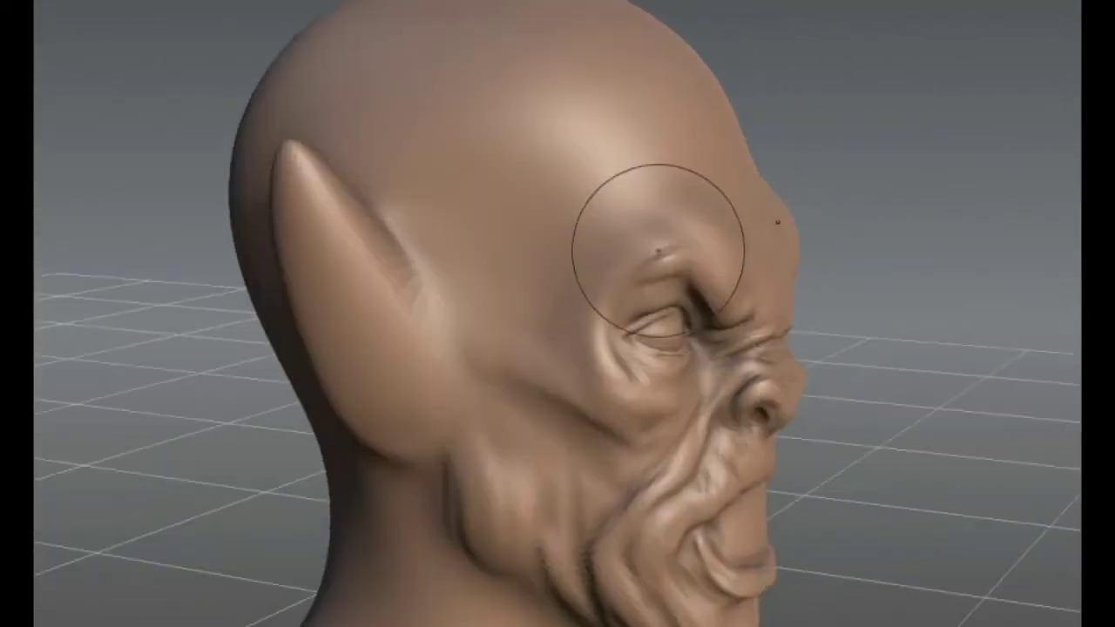
# Carve a crease across the temple and forehead, then check it from several angles
pyautogui.keyDown('alt'); pyautogui.moveTo(658, 251); pyautogui.dragTo(597, 311); pyautogui.keyUp('alt')
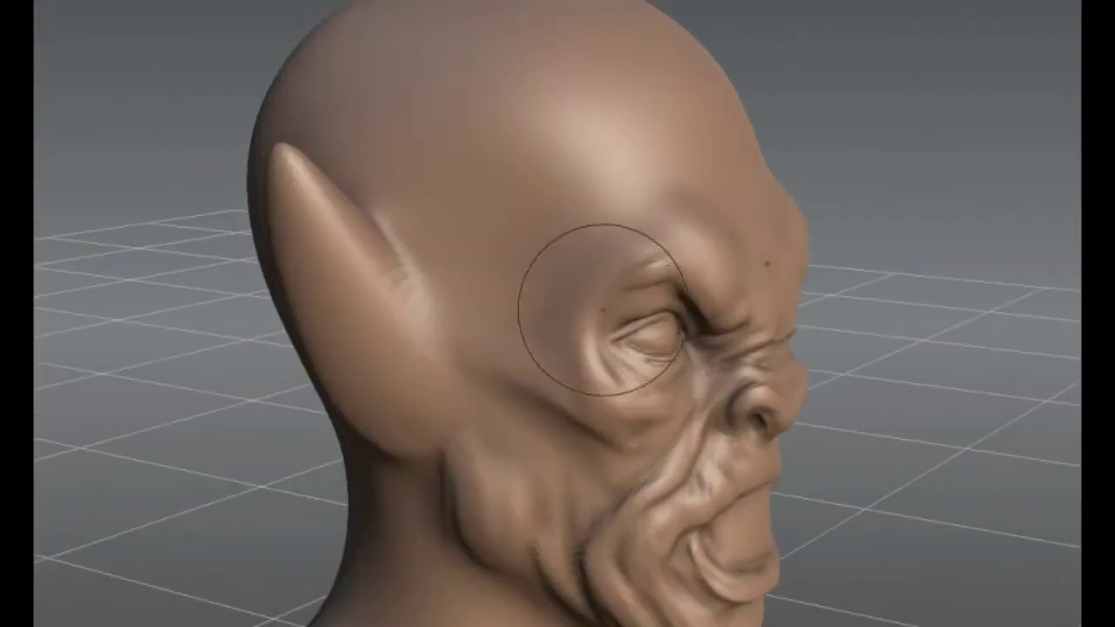
pyautogui.moveTo(567, 269); pyautogui.dragTo(426, 84)
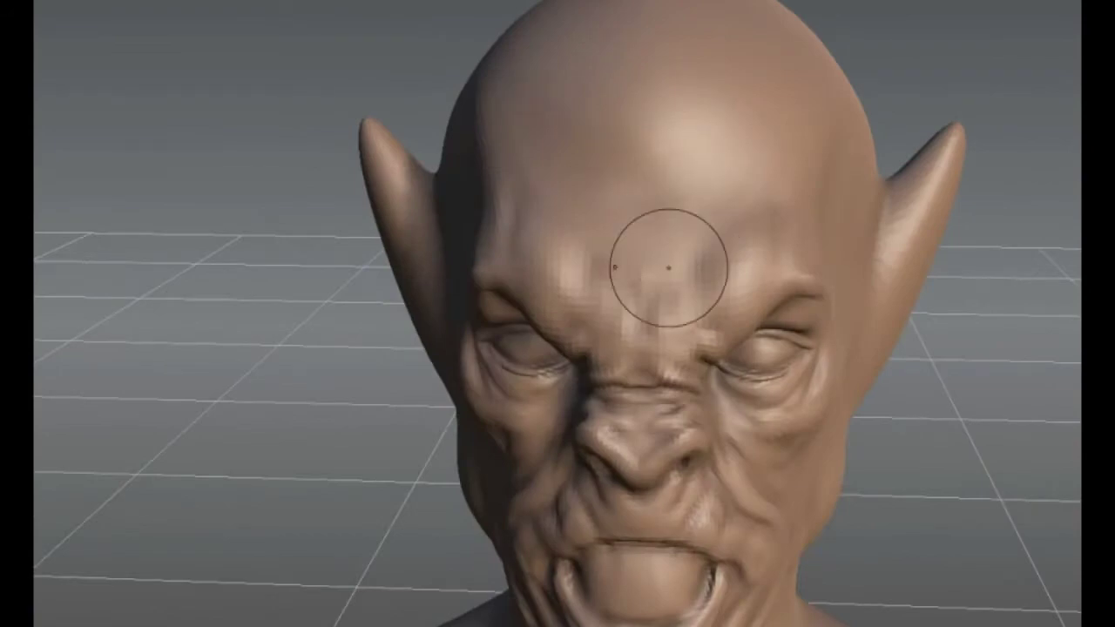
pyautogui.keyDown('alt'); pyautogui.moveTo(623, 190); pyautogui.dragTo(607, 42); pyautogui.keyUp('alt')
pyautogui.moveTo(634, 393)
pyautogui.keyDown('alt'); pyautogui.mouseDown()
pyautogui.moveTo(783, 473)
pyautogui.moveTo(762, 541)
pyautogui.mouseUp(); pyautogui.keyUp('alt')
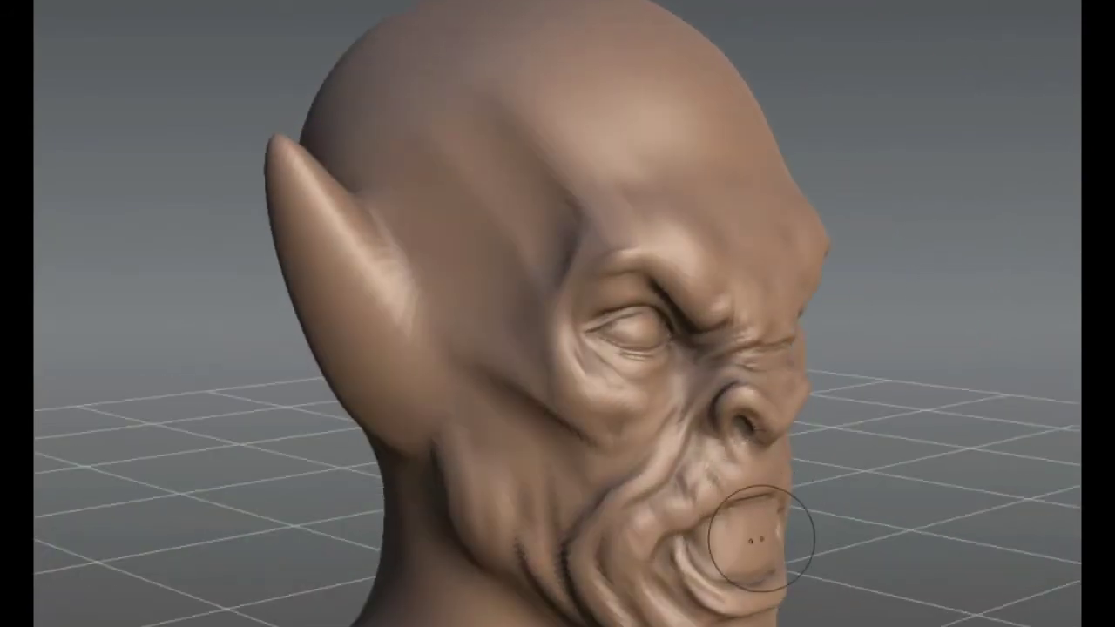
pyautogui.keyDown('alt'); pyautogui.moveTo(604, 399); pyautogui.dragTo(640, 285); pyautogui.keyUp('alt')
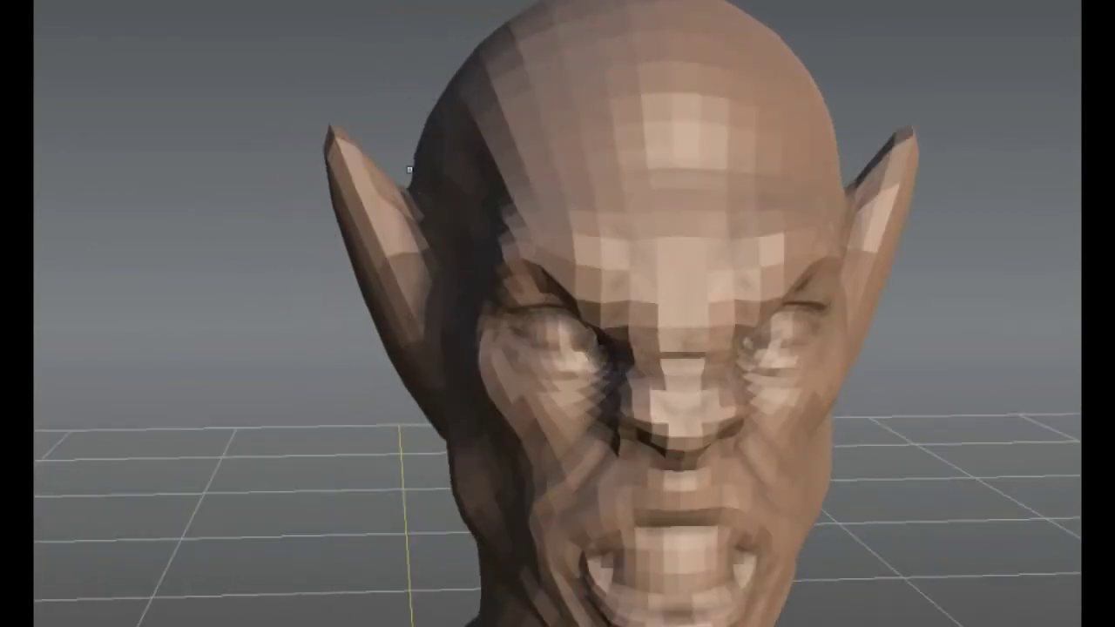
# Pull both ear tips outward and reshape them symmetrically from the front and from behind
pyautogui.moveTo(329, 132); pyautogui.dragTo(290, 141)
pyautogui.keyDown('alt'); pyautogui.moveTo(328, 259); pyautogui.dragTo(299, 374); pyautogui.keyUp('alt')
pyautogui.moveTo(337, 187)
pyautogui.mouseDown()
pyautogui.moveTo(307, 162)
pyautogui.moveTo(319, 162)
pyautogui.mouseUp()
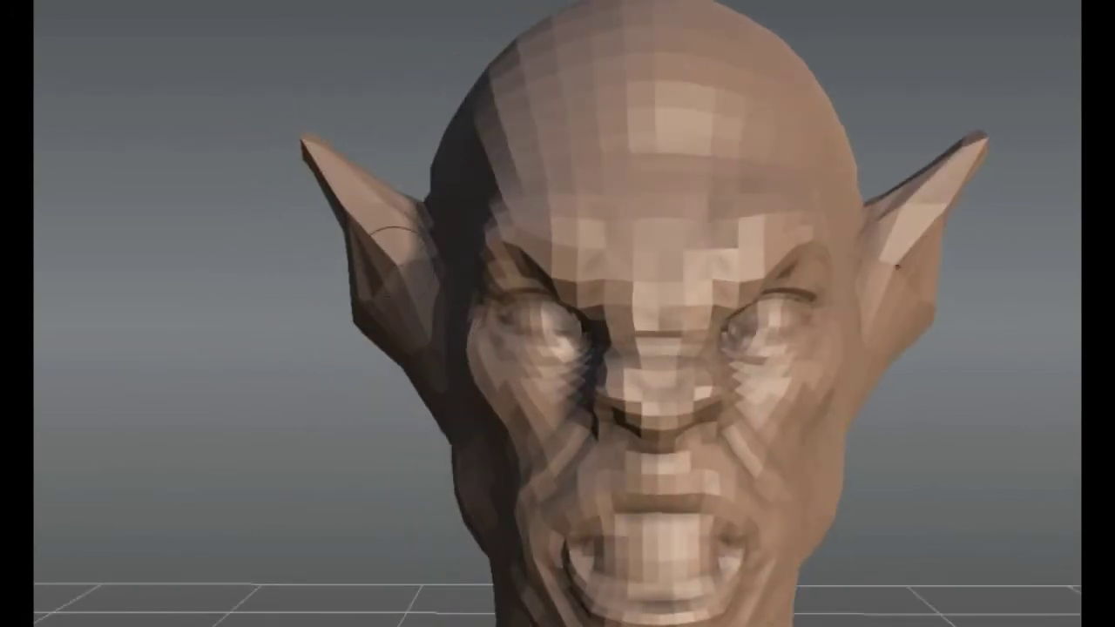
pyautogui.keyDown('alt'); pyautogui.moveTo(453, 378); pyautogui.dragTo(607, 374); pyautogui.keyUp('alt')
pyautogui.moveTo(727, 241); pyautogui.dragTo(789, 251)
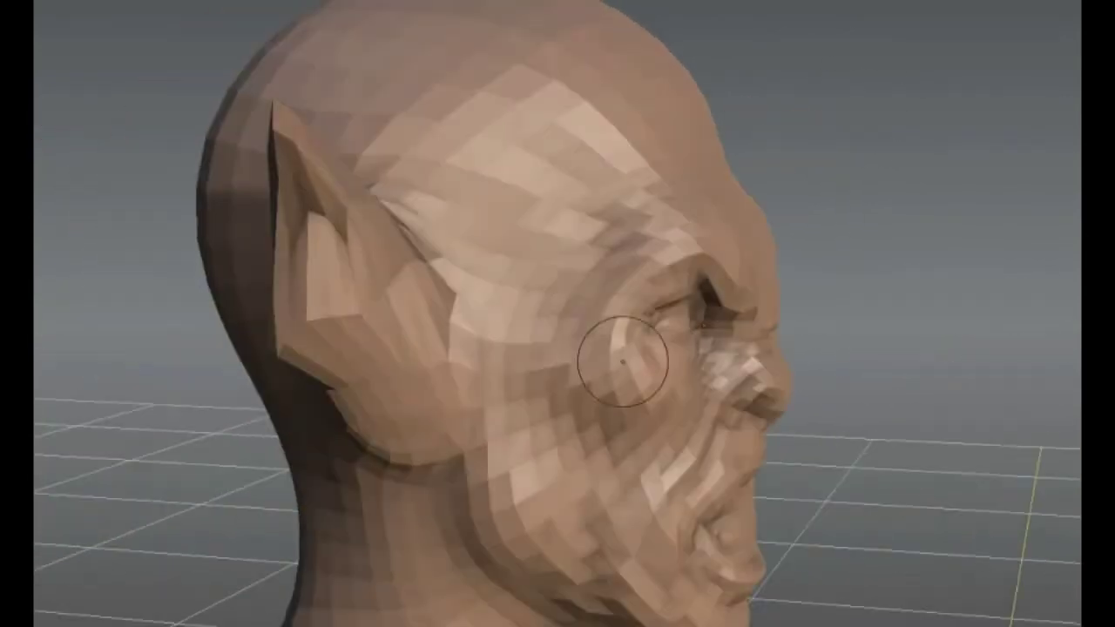
pyautogui.keyDown('alt'); pyautogui.moveTo(617, 361); pyautogui.dragTo(360, 416); pyautogui.keyUp('alt')
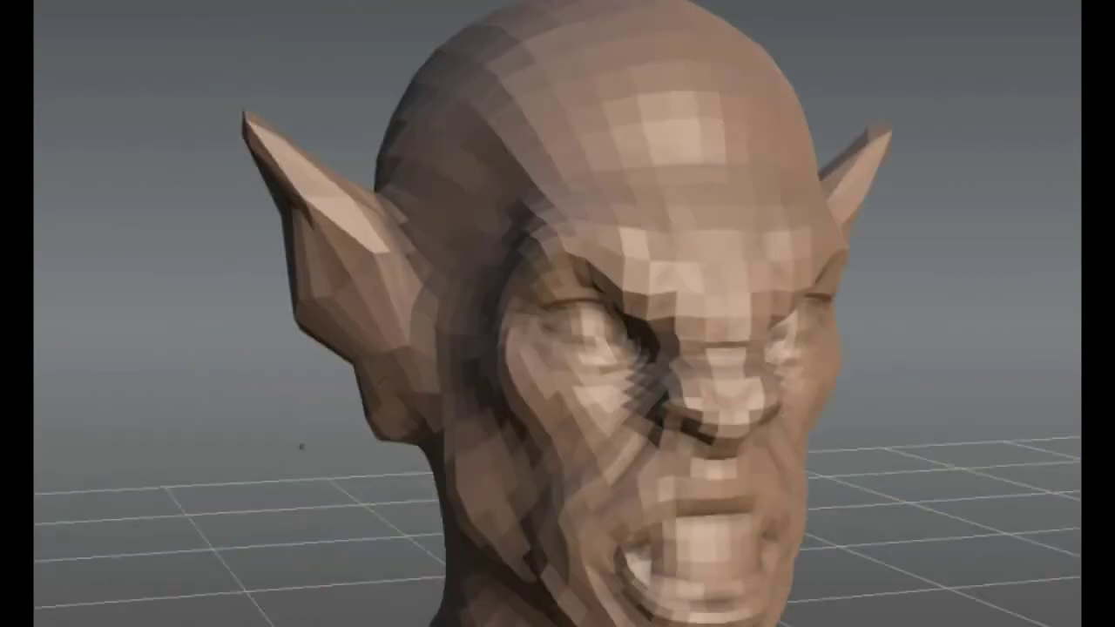
pyautogui.keyDown('alt'); pyautogui.moveTo(395, 449); pyautogui.dragTo(429, 444); pyautogui.keyUp('alt')
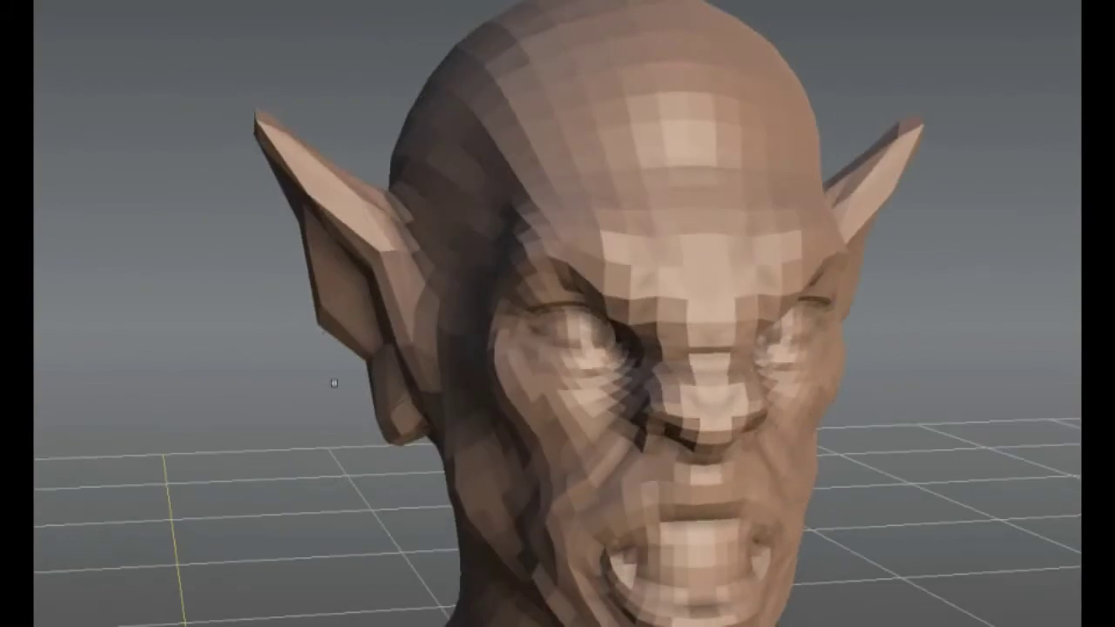
pyautogui.click(321, 146)
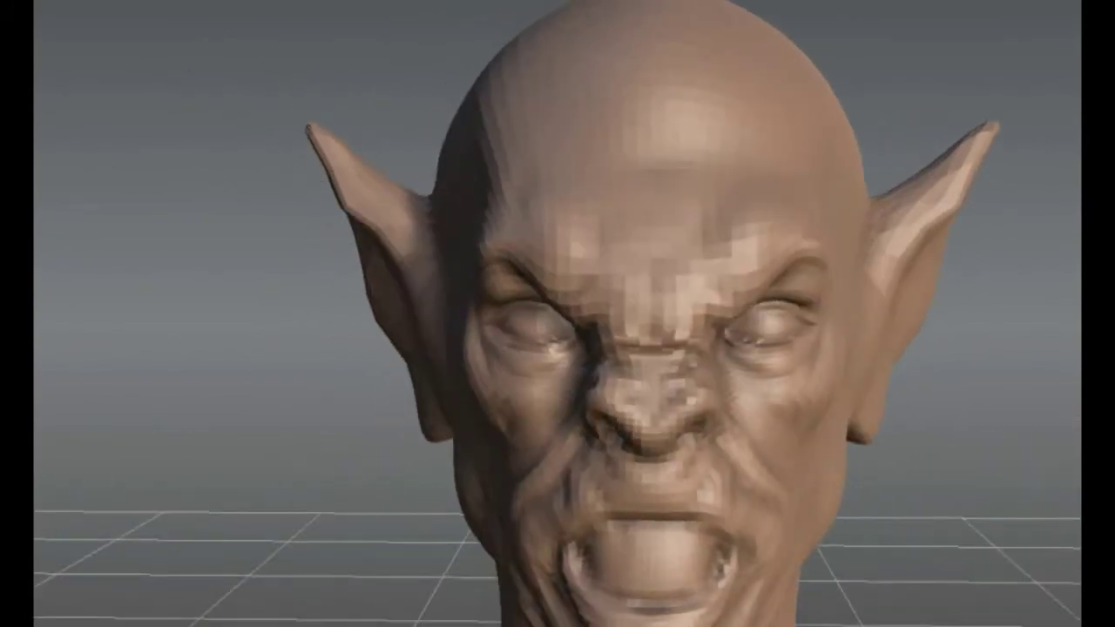